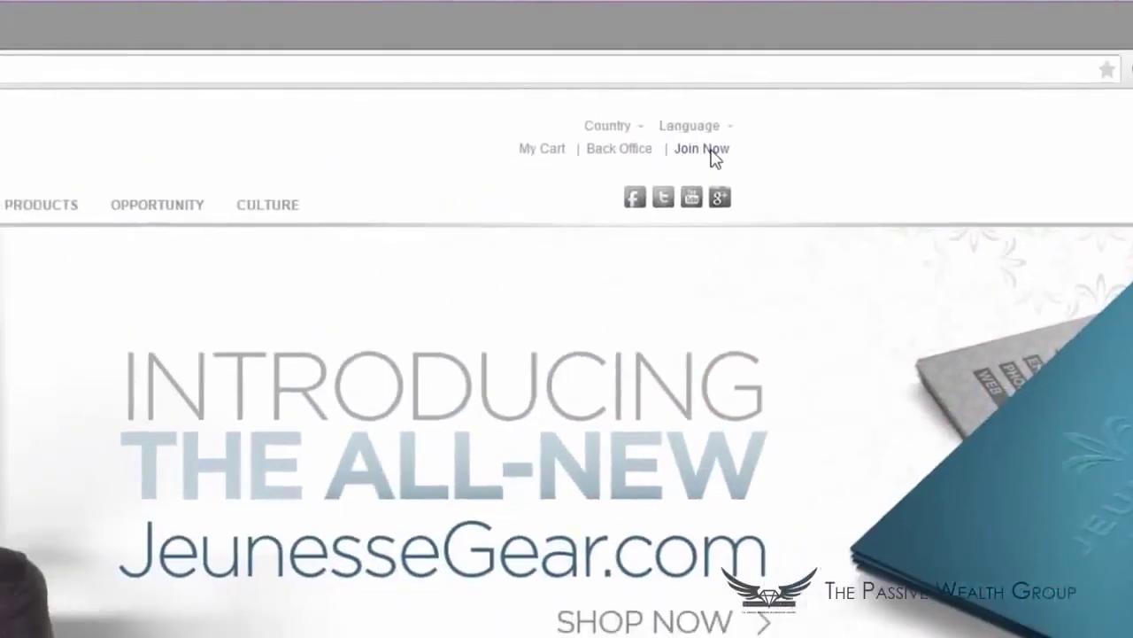
# Step: Start joining Jeunesse and continue the signup under the sponsor site URL exampleuser
pyautogui.click(709, 149)
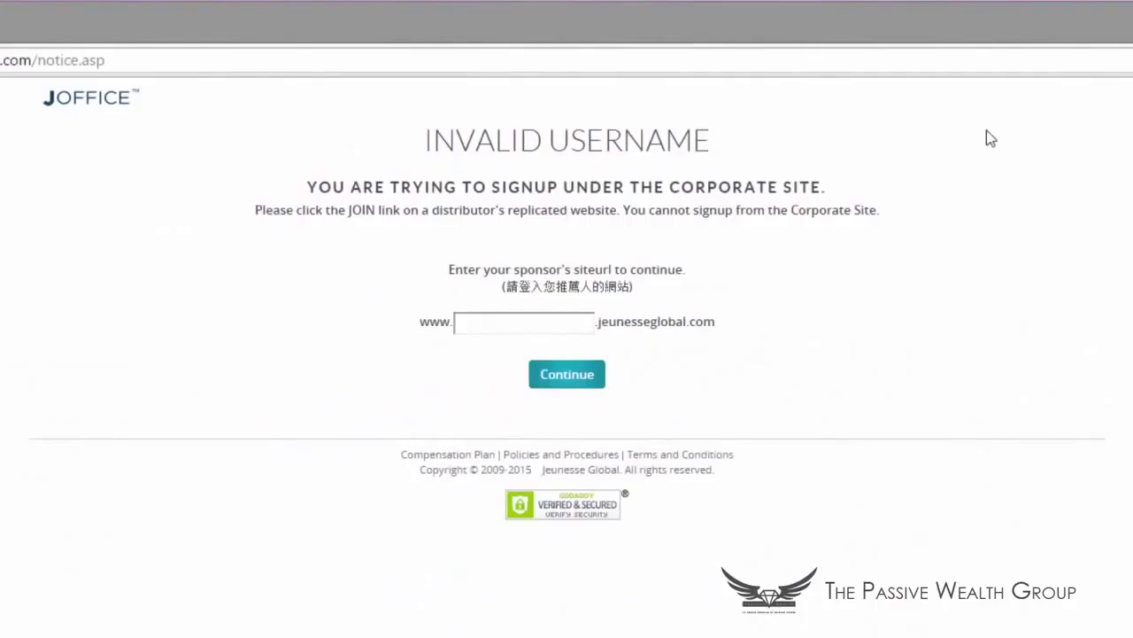
pyautogui.click(515, 316)
pyautogui.write('exam')
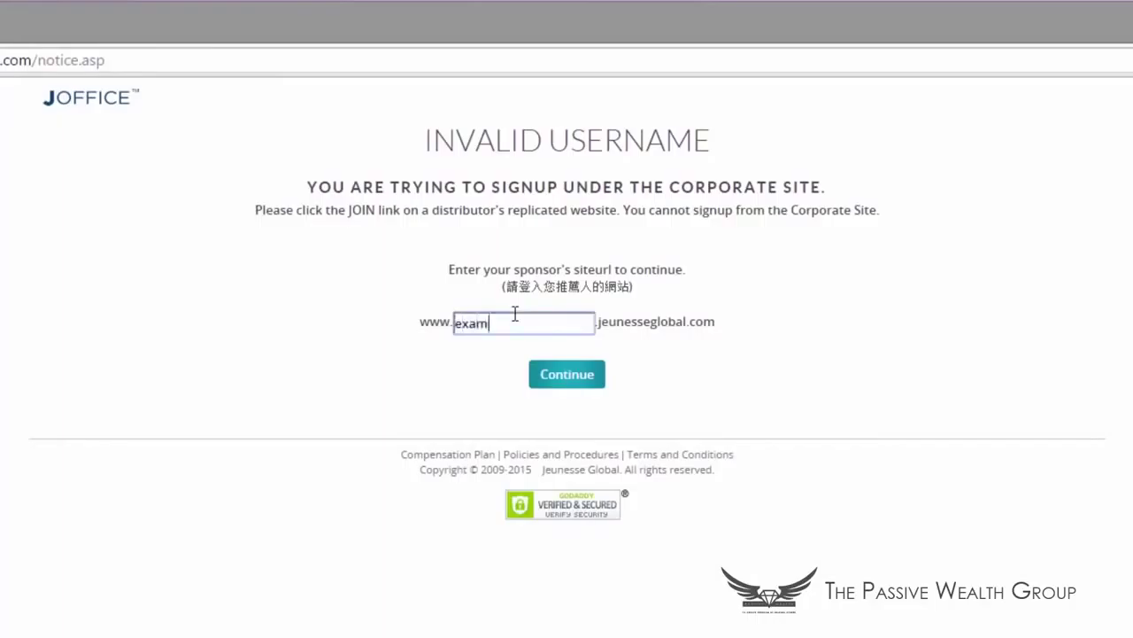
pyautogui.write('pleuser')
pyautogui.click(570, 375)
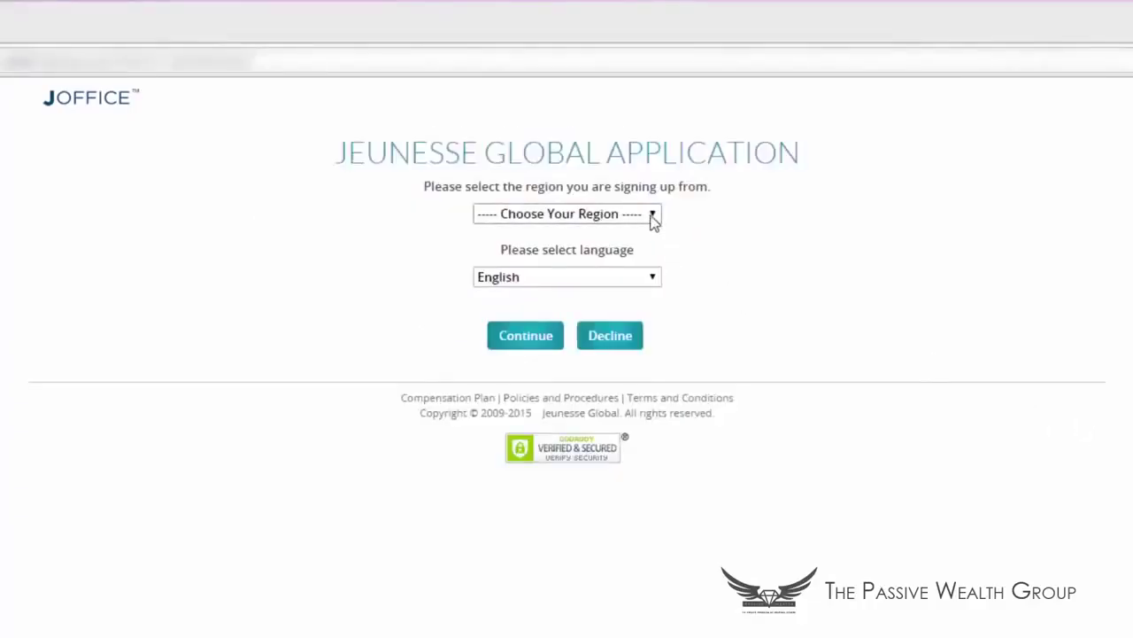
# Step: Choose USA as the signup region and English as the language, and continue the application
pyautogui.click(653, 217)
pyautogui.moveTo(750, 267); pyautogui.dragTo(750, 523)
pyautogui.click(619, 471)
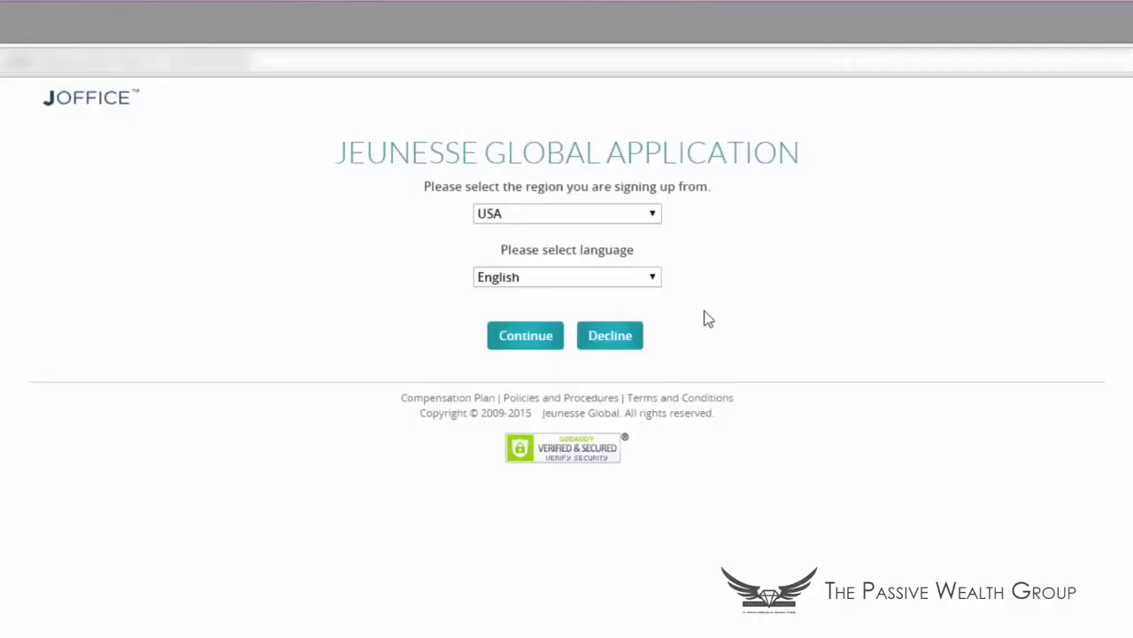
pyautogui.click(656, 278)
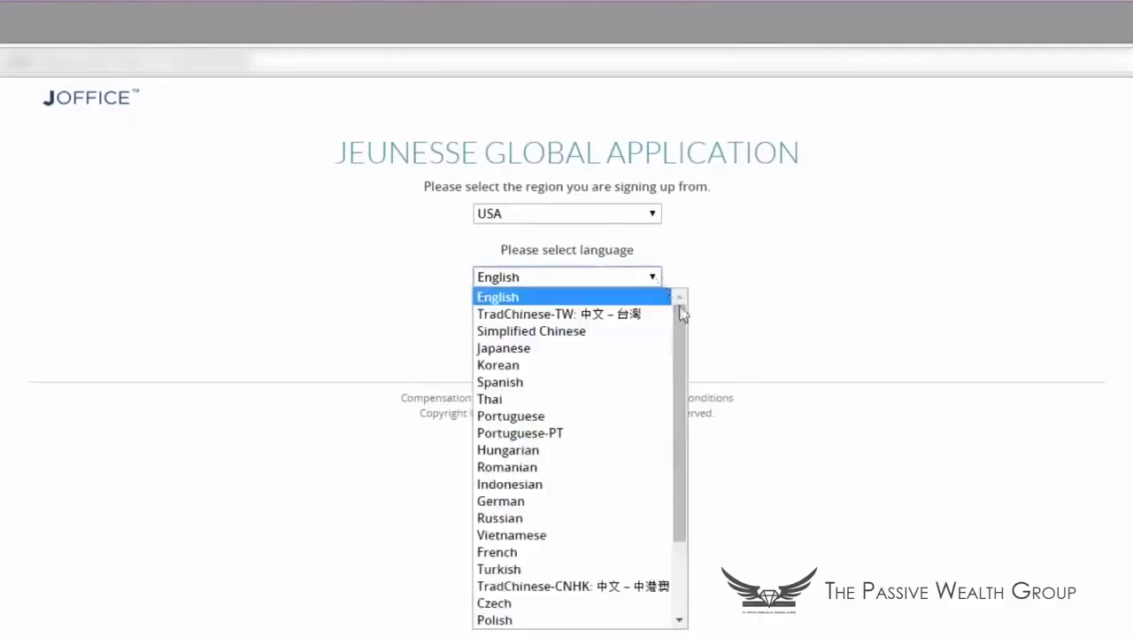
pyautogui.moveTo(682, 313); pyautogui.dragTo(682, 358)
pyautogui.scroll(2, 682, 358)
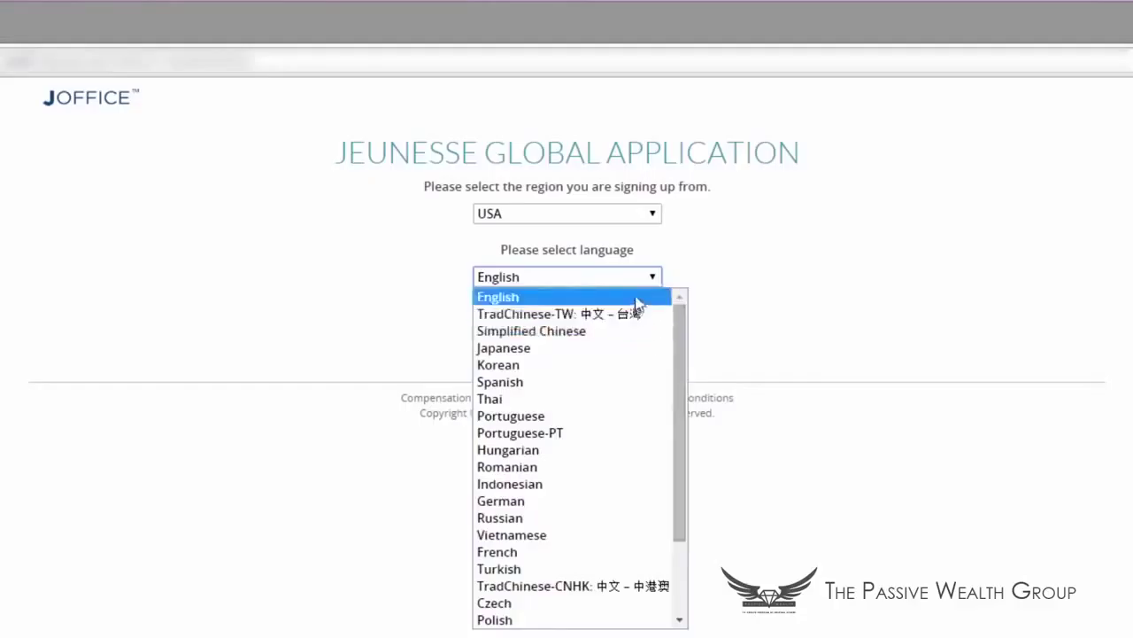
pyautogui.click(632, 297)
pyautogui.click(523, 334)
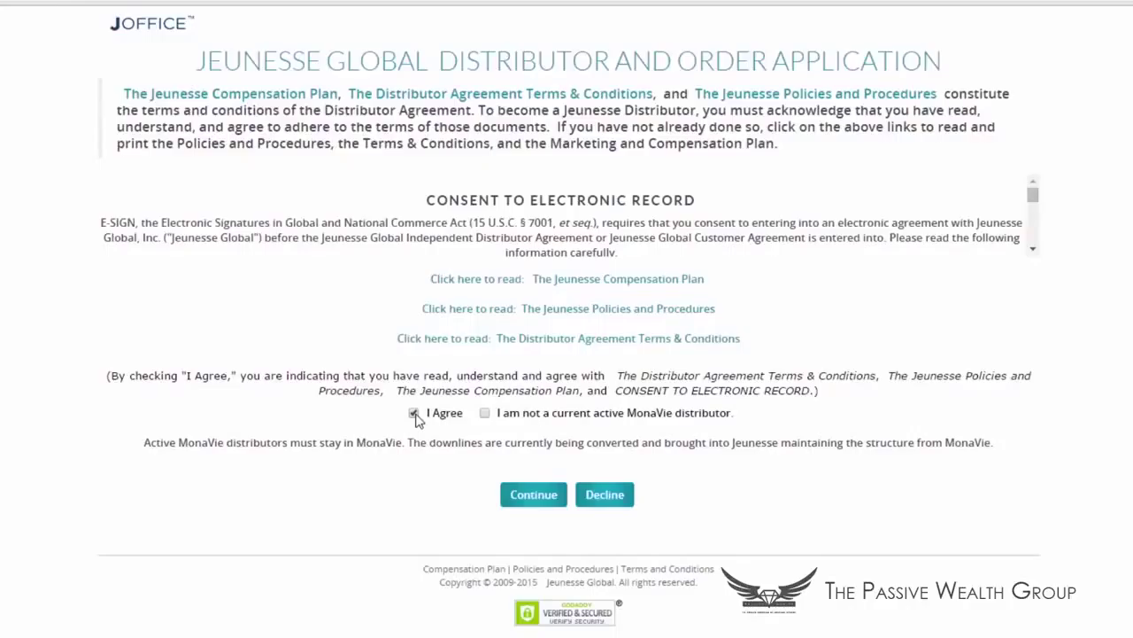
# Step: Confirm not being a current active MonaVie distributor and continue to the registration form
pyautogui.click(485, 414)
pyautogui.click(531, 494)
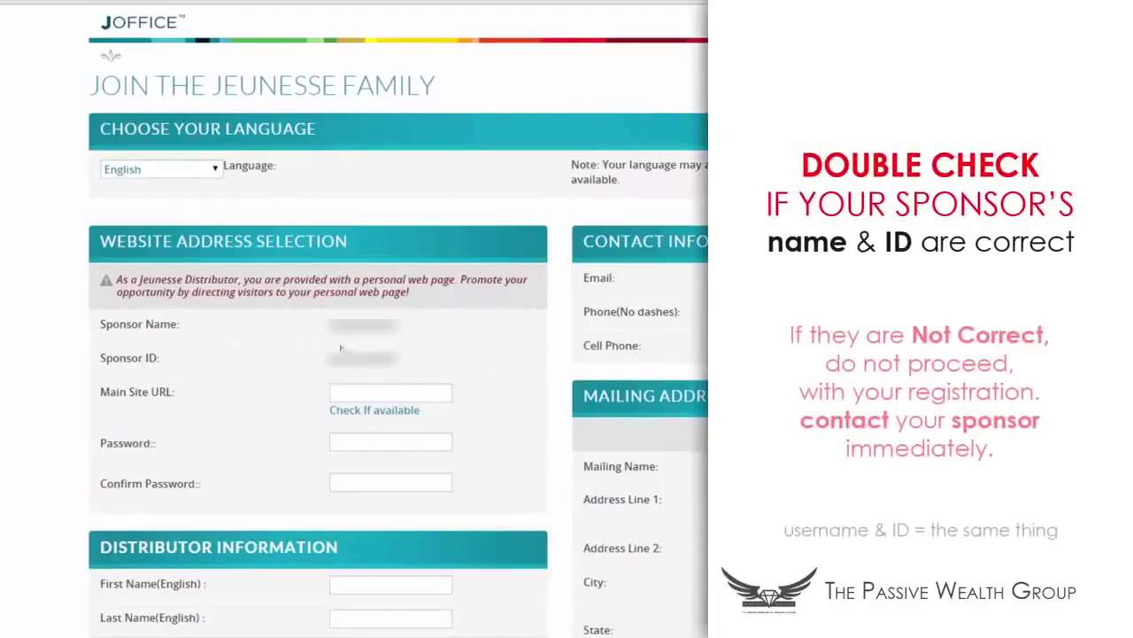
# Step: Check the sponsor name and sponsor ID shown in the Website Address Selection section
pyautogui.moveTo(327, 324); pyautogui.dragTo(408, 328)
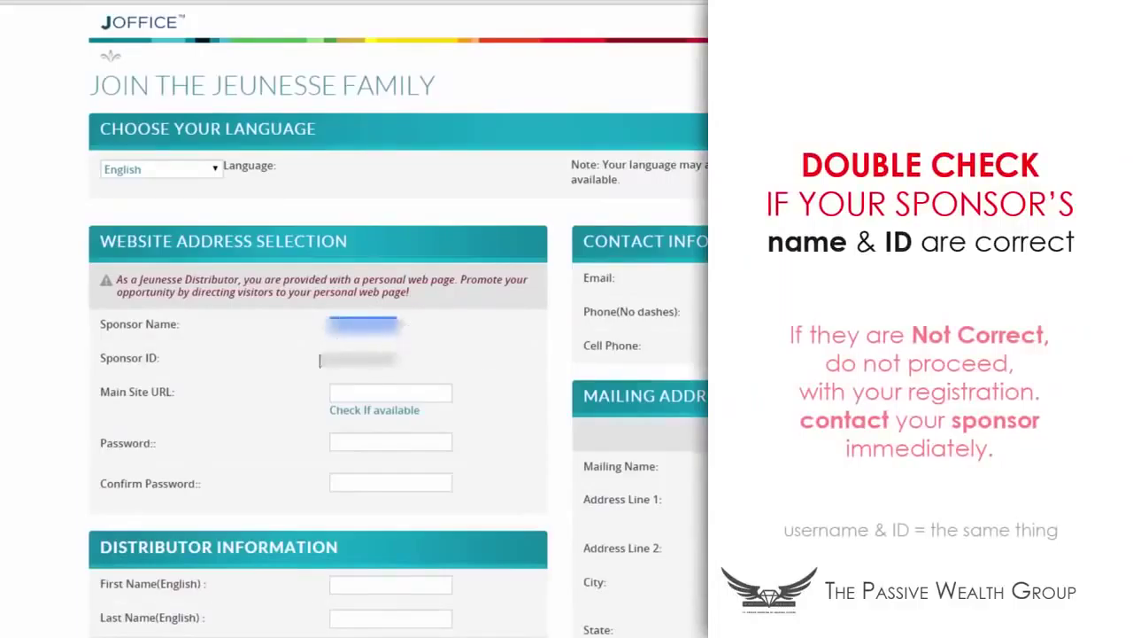
pyautogui.moveTo(325, 360); pyautogui.dragTo(493, 364)
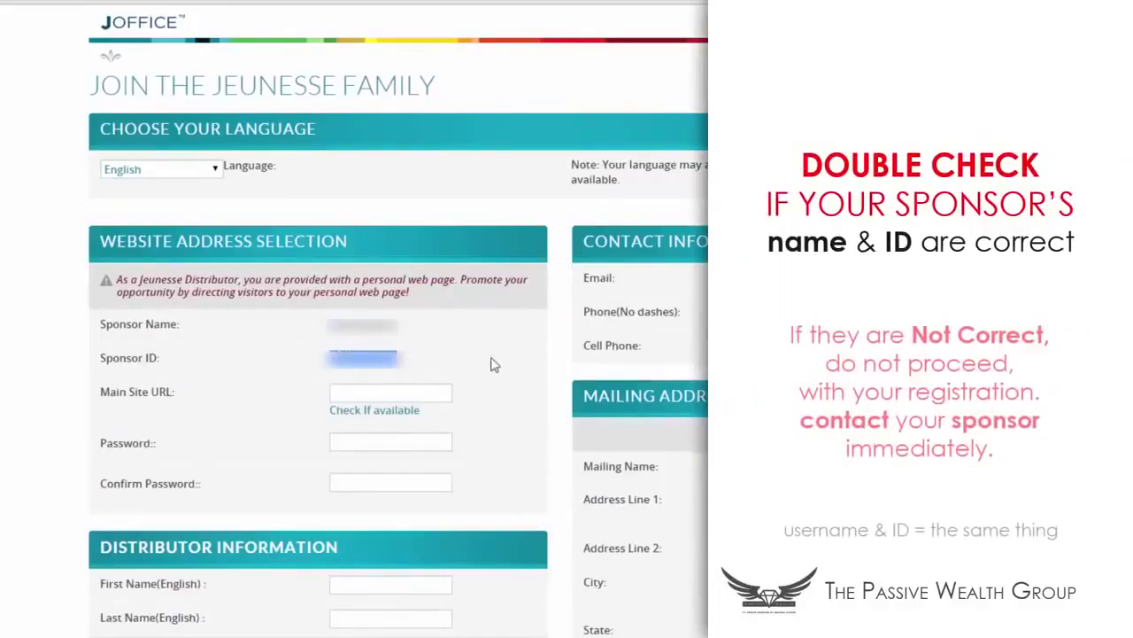
pyautogui.click(493, 364)
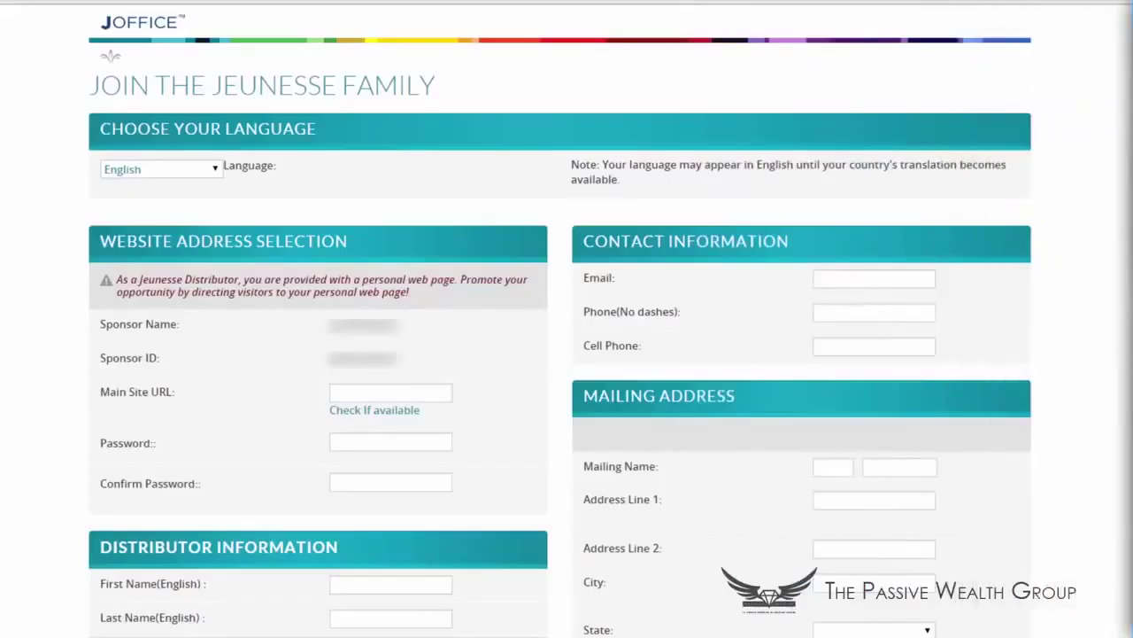
# Step: Enter wealthandfreedom as the main site URL and check whether it is available
pyautogui.click(352, 394)
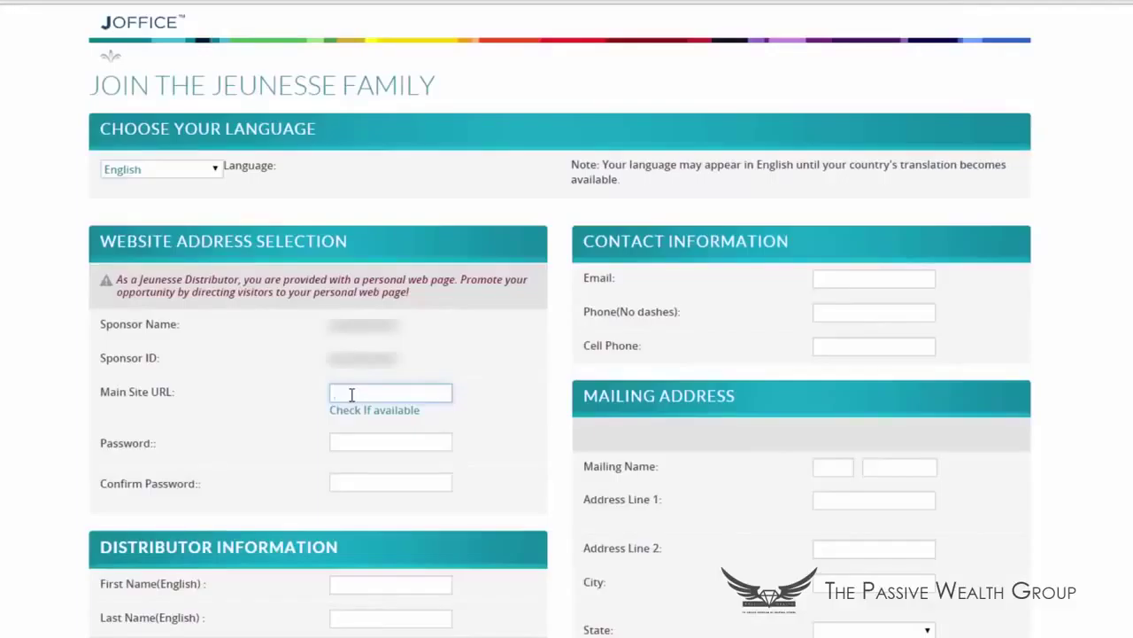
pyautogui.write('wealthandfreee')
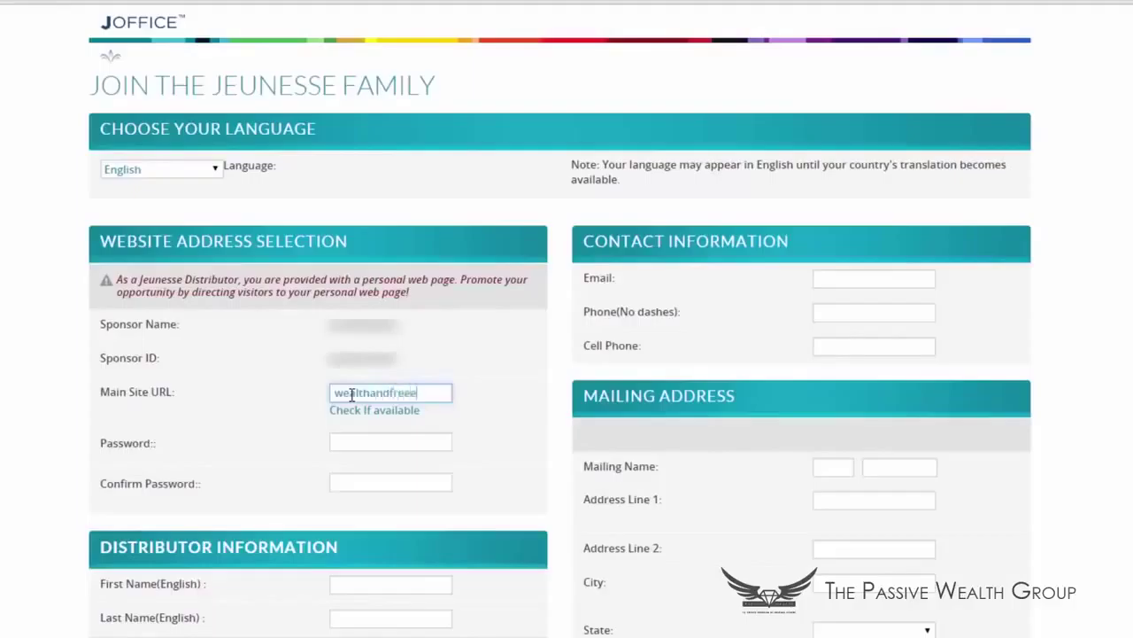
pyautogui.write('om')
pyautogui.click(401, 413)
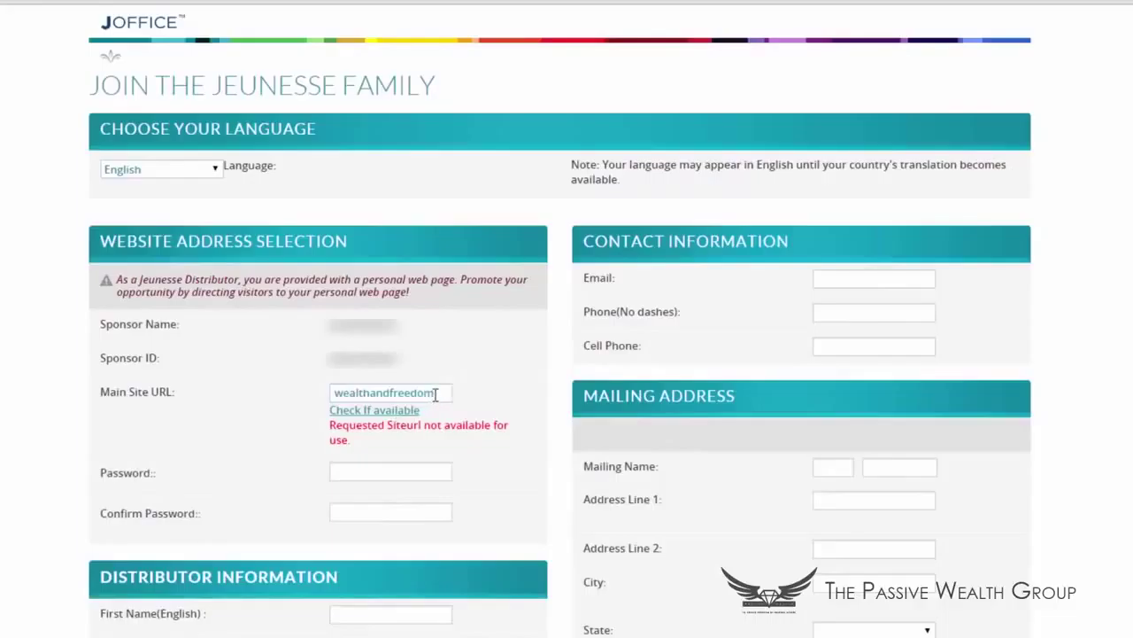
# Step: Change the main site URL to wealthnfreedom and check its availability again
pyautogui.click(371, 394)
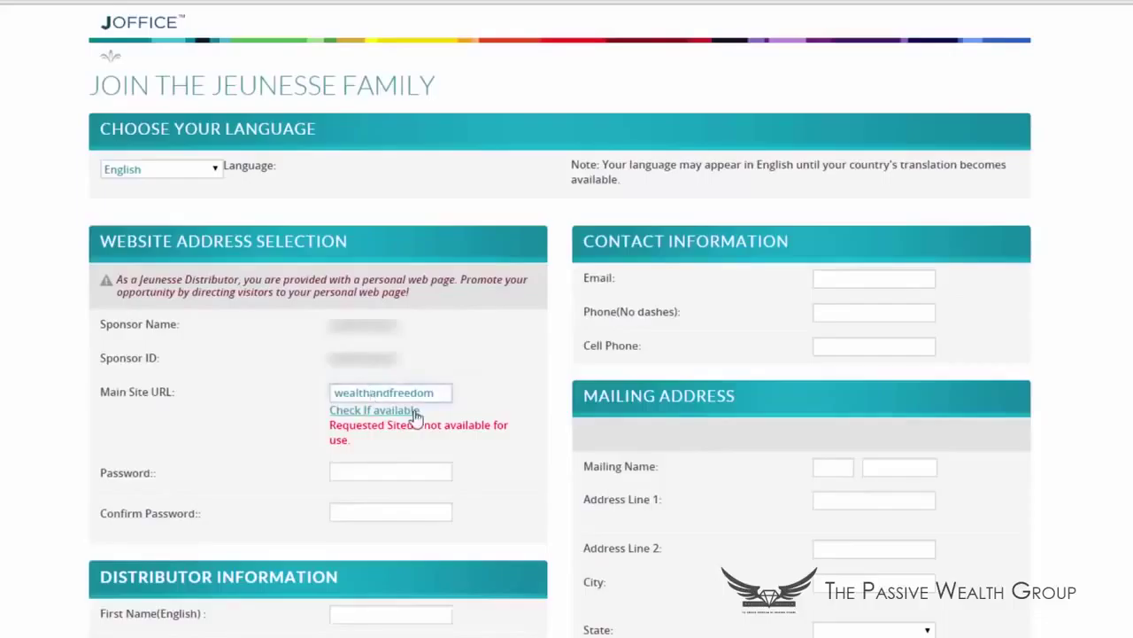
pyautogui.press('Delete')
pyautogui.press('Delete')
pyautogui.press('Delete')
pyautogui.write('n')
pyautogui.click(414, 413)
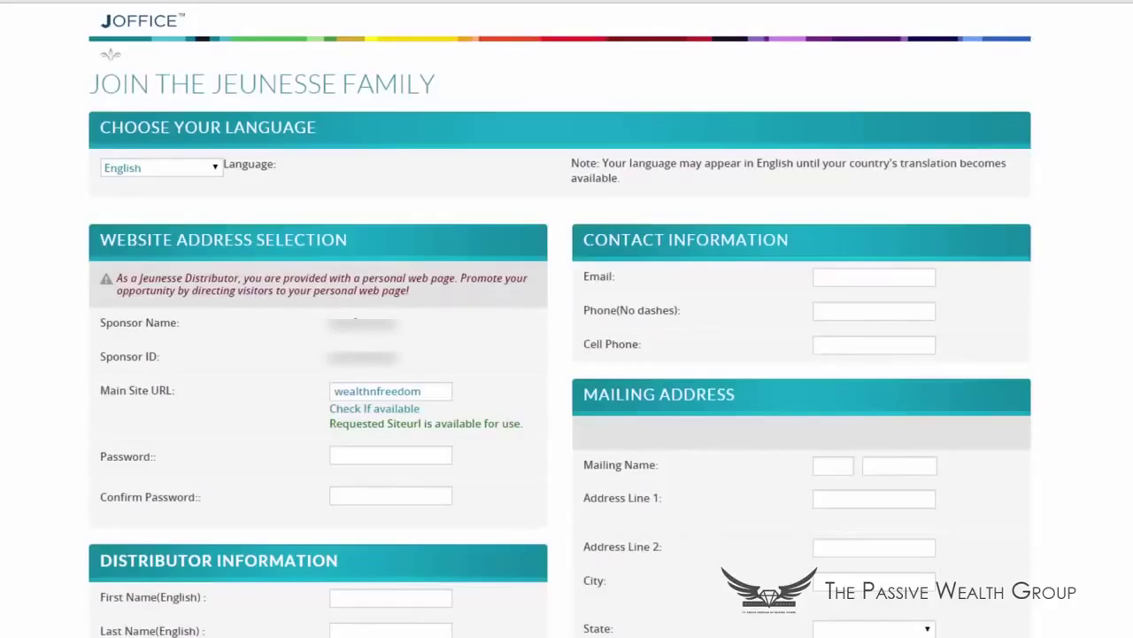
# Step: Go through the Distributor Information fields, from first and last name to company, display name, check name and identification type and number
pyautogui.click(403, 597)
pyautogui.click(382, 627)
pyautogui.scroll(-3, 383, 627)
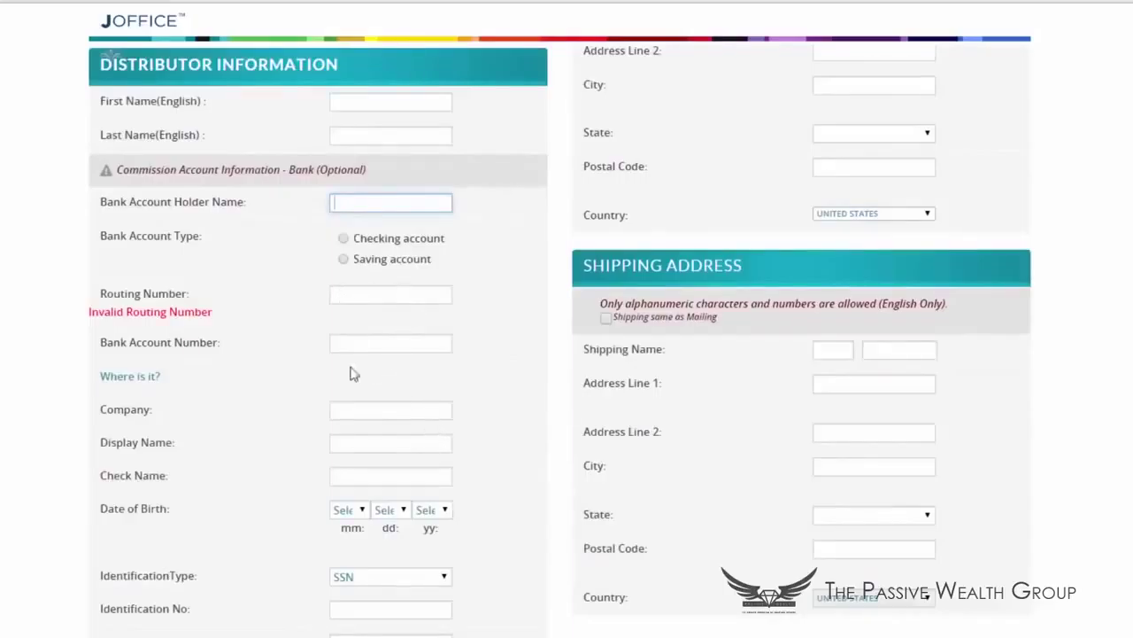
pyautogui.click(339, 412)
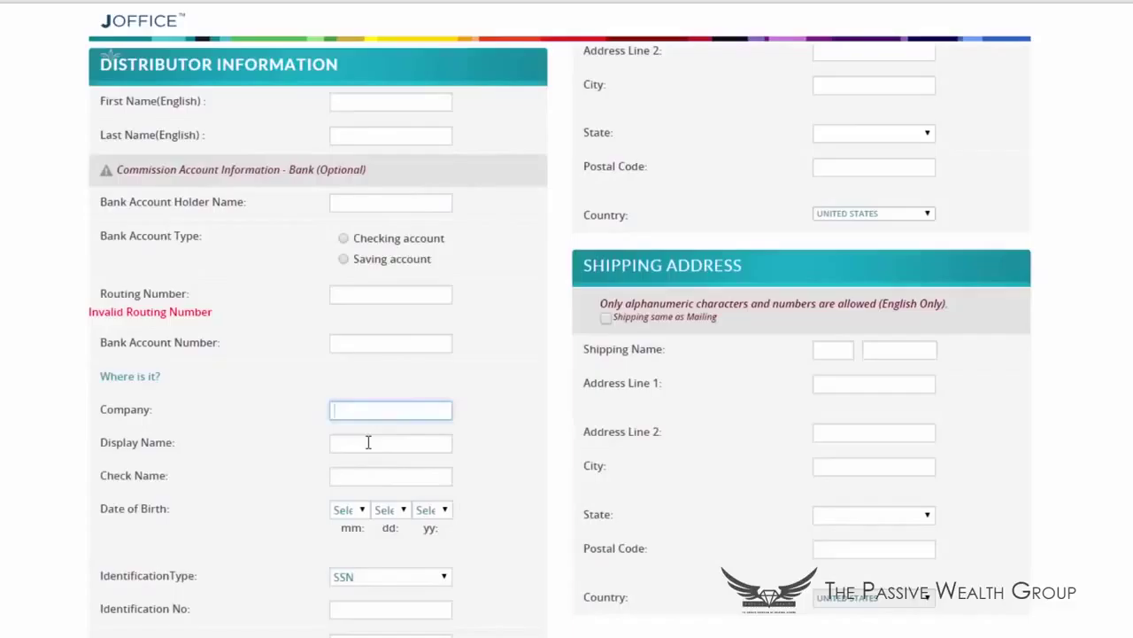
pyautogui.click(369, 442)
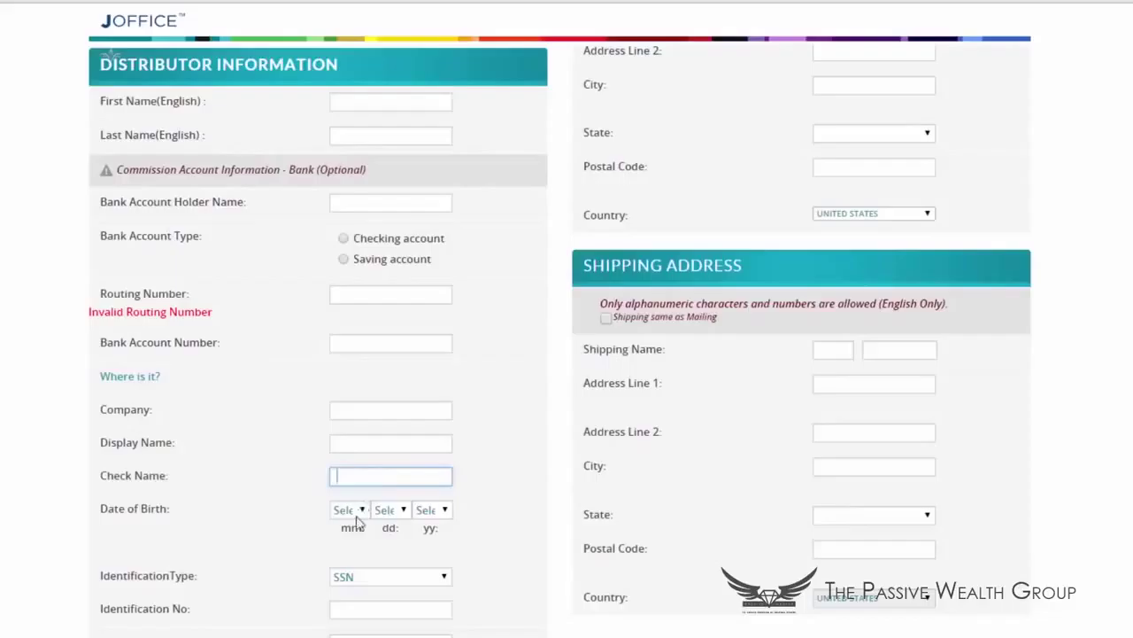
pyautogui.click(445, 577)
pyautogui.click(447, 594)
pyautogui.click(413, 609)
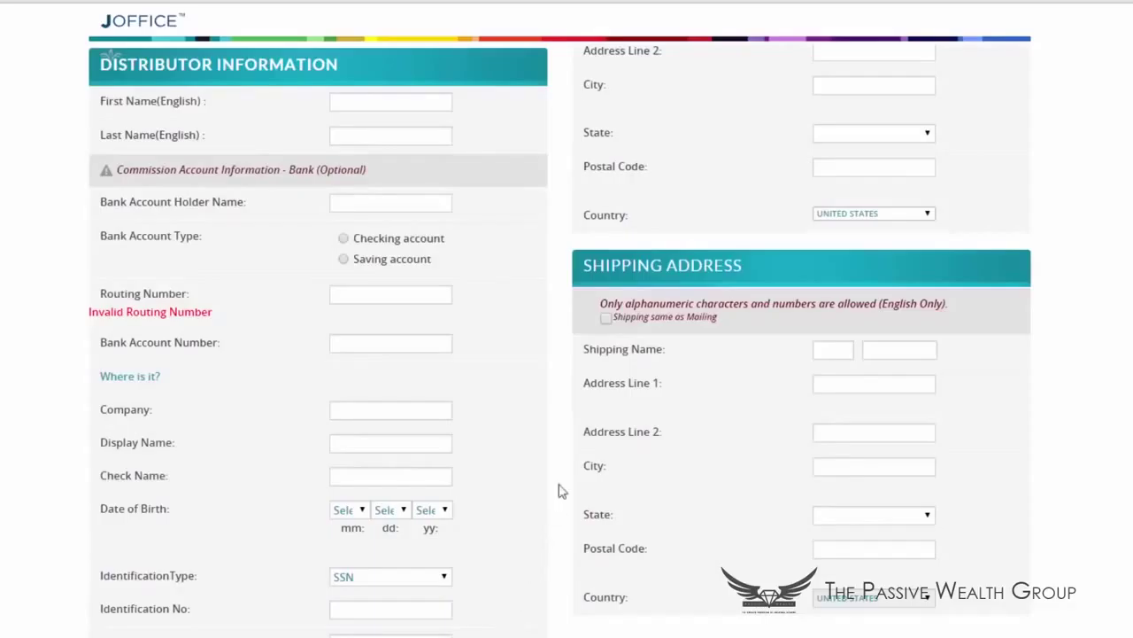
pyautogui.press('Tab')
# Step: Go through the email and phone fields of the contact information and the name fields of the mailing and shipping addresses
pyautogui.scroll(6, 542, 397)
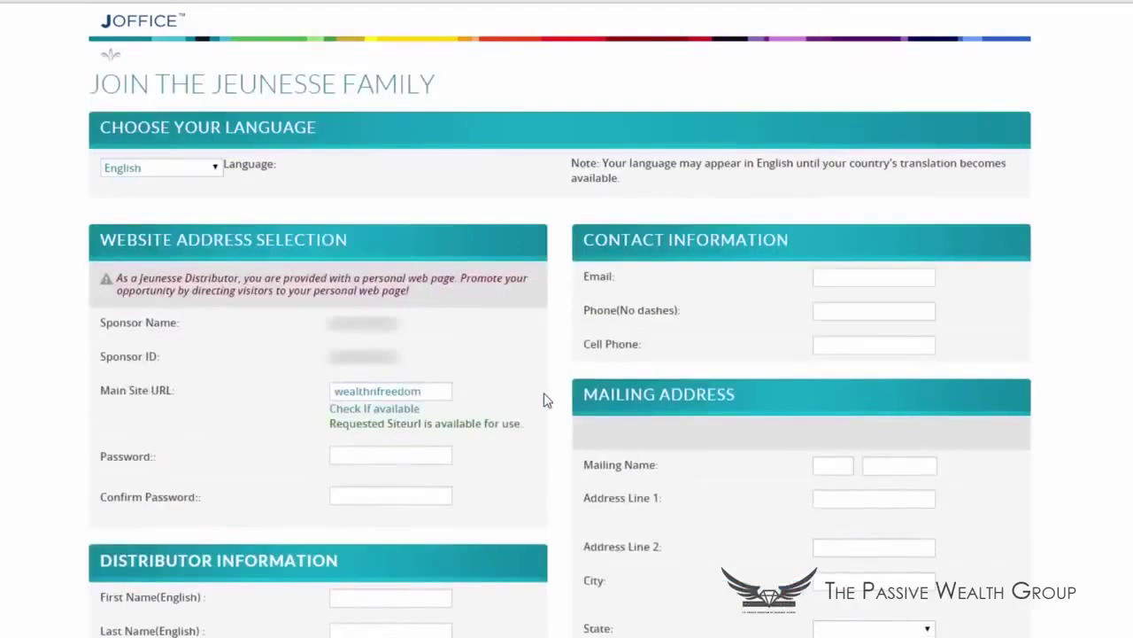
pyautogui.click(849, 274)
pyautogui.click(833, 310)
pyautogui.click(824, 342)
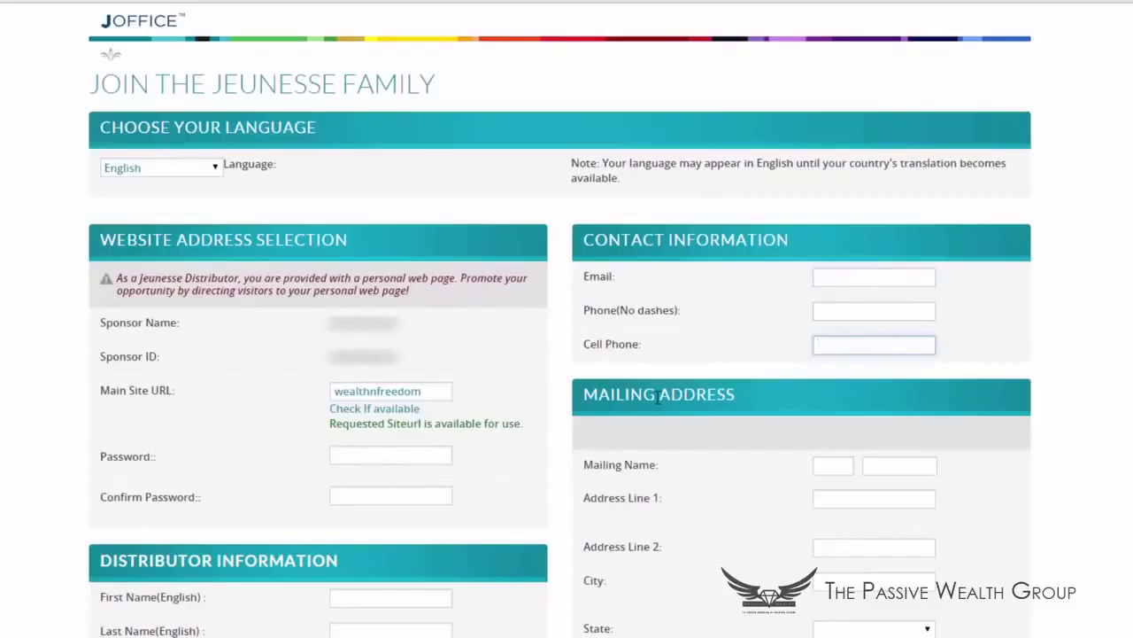
pyautogui.click(821, 465)
pyautogui.click(886, 466)
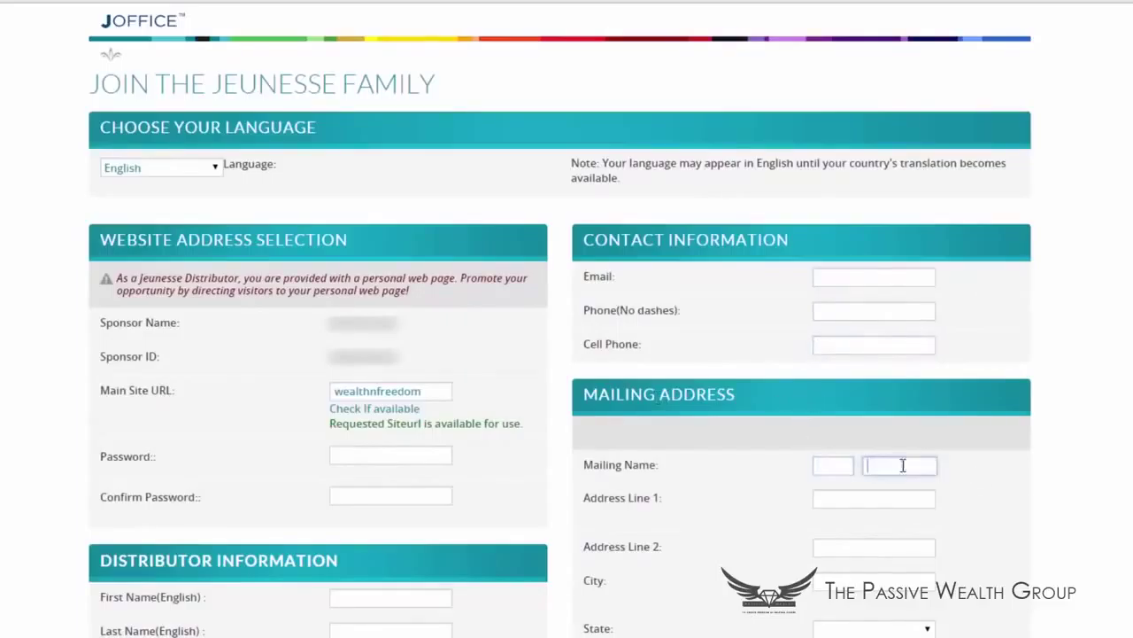
pyautogui.scroll(-5, 1022, 468)
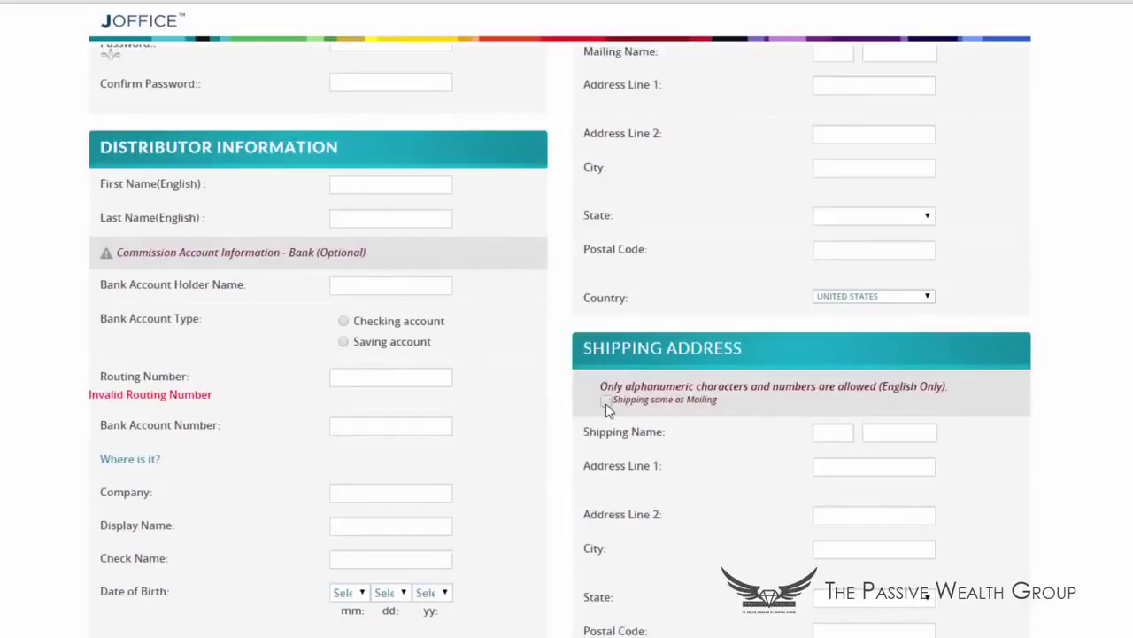
pyautogui.click(838, 434)
pyautogui.click(896, 440)
pyautogui.scroll(-1, 759, 488)
# Step: Review the starter kit choices and the list of signup packages with their prices
pyautogui.scroll(-7, 759, 488)
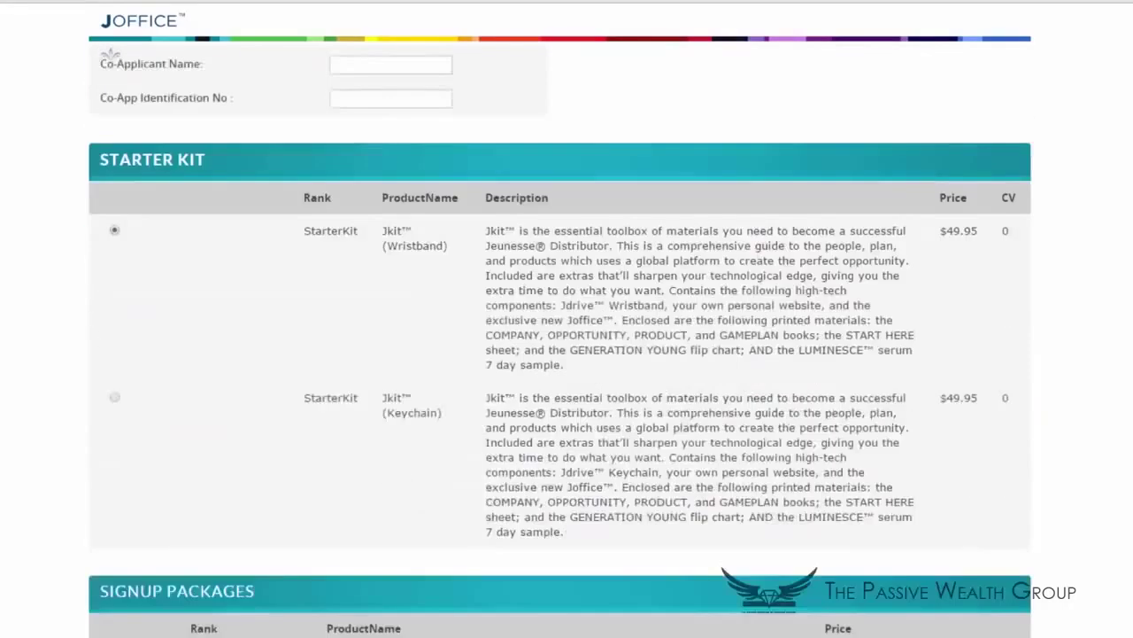
pyautogui.scroll(-1, 566, 354)
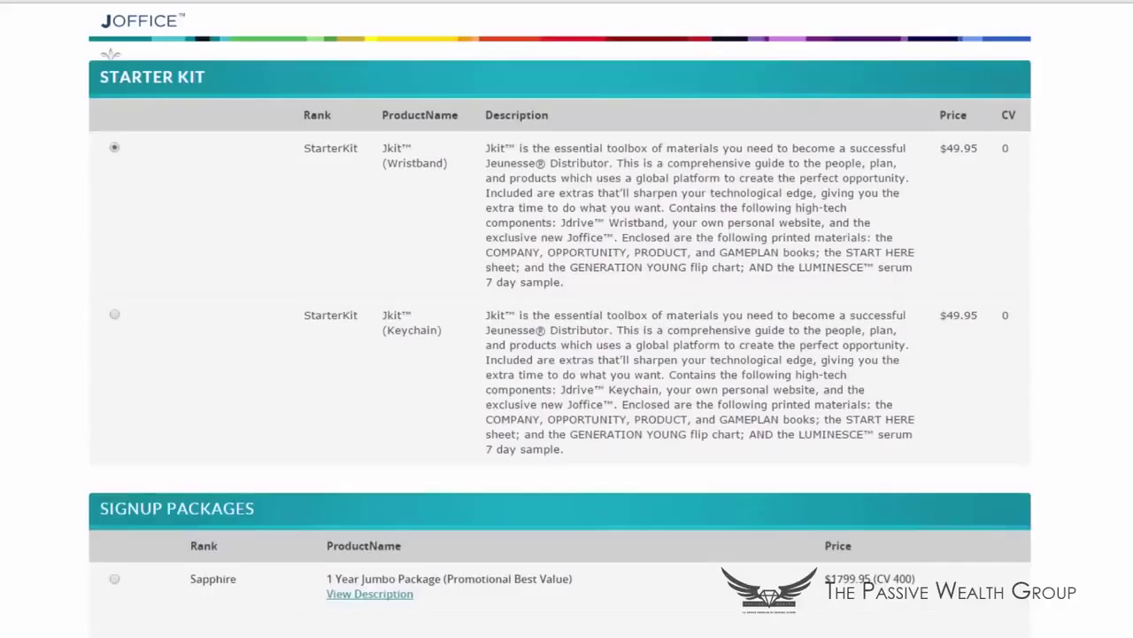
pyautogui.scroll(-4, 566, 354)
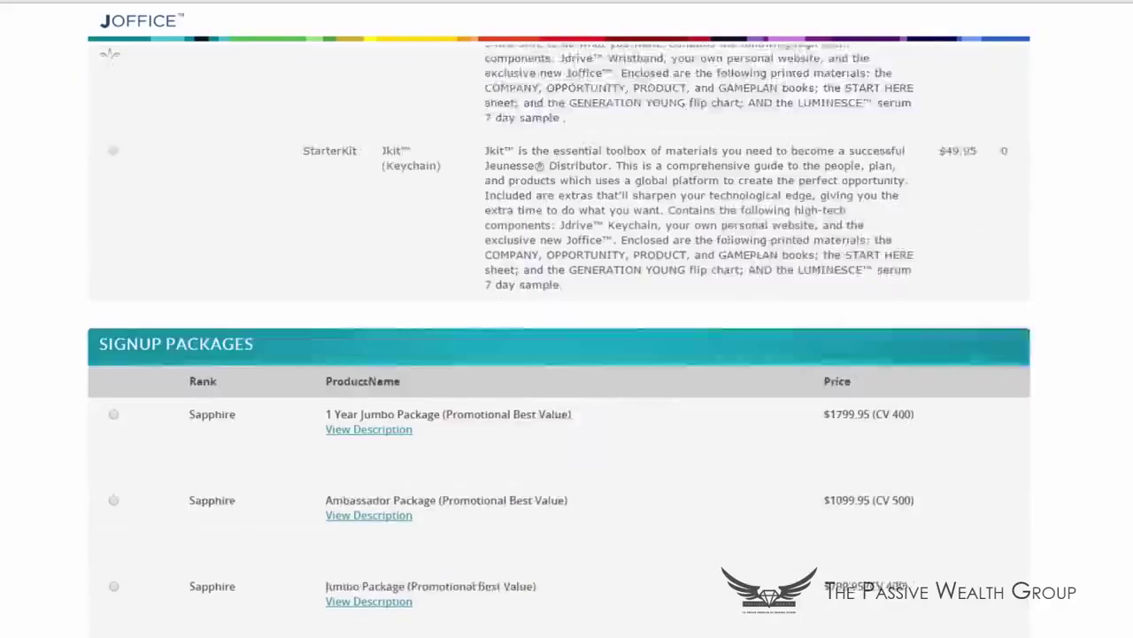
pyautogui.scroll(-1, 567, 354)
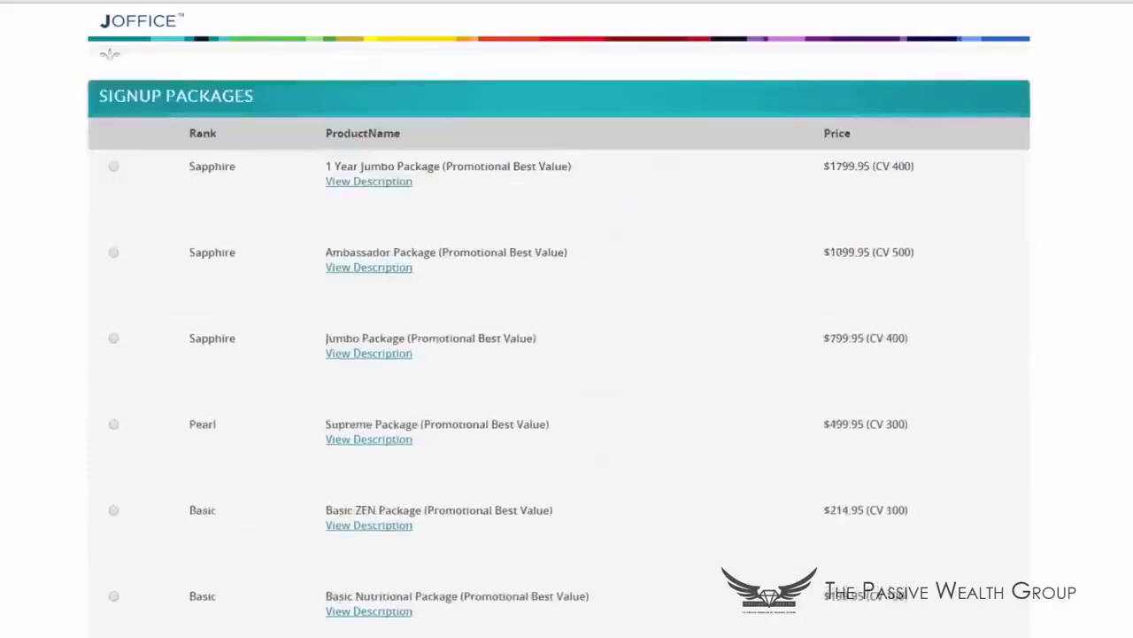
pyautogui.scroll(-4, 566, 354)
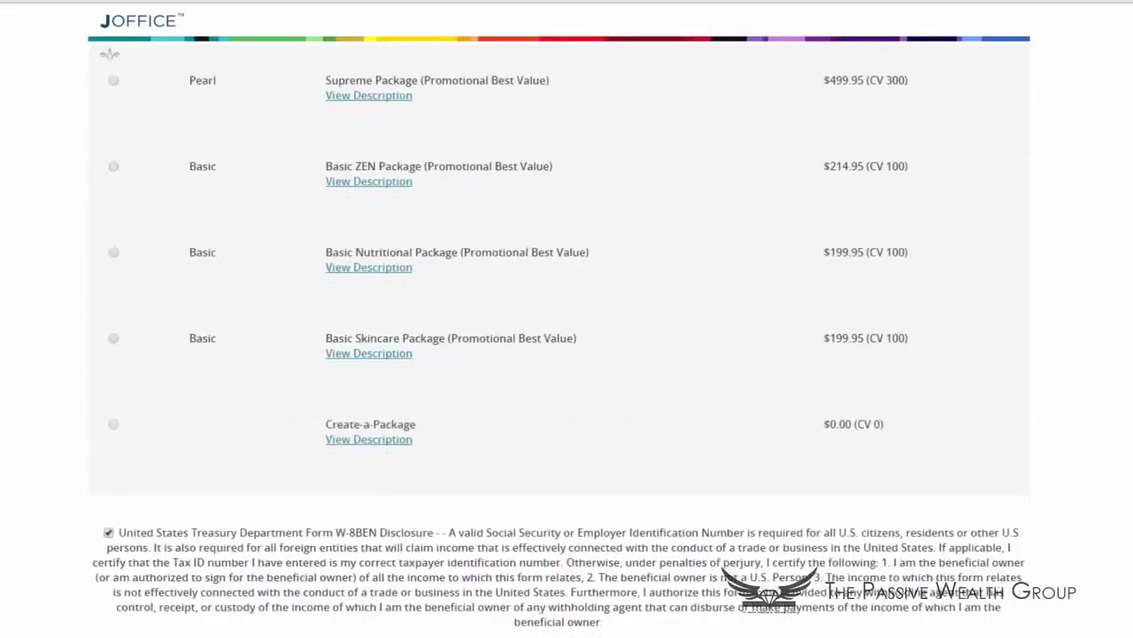
# Step: Show the descriptions of the Basic ZEN, Basic Nutritional and Basic Skincare packages, and select the Basic ZEN Package
pyautogui.click(388, 188)
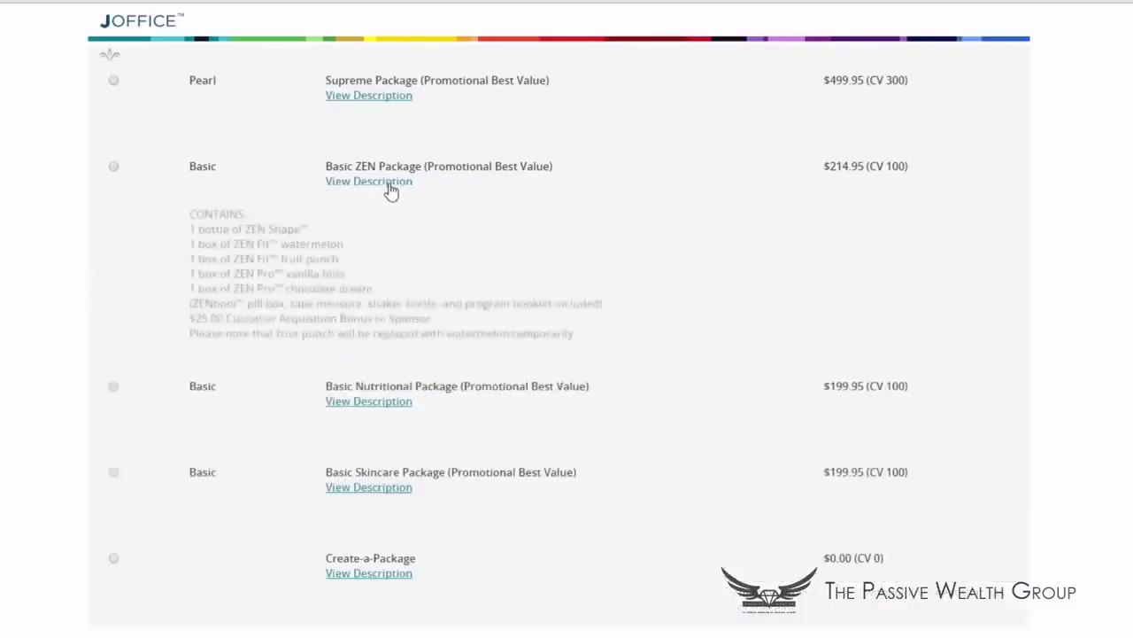
pyautogui.click(369, 405)
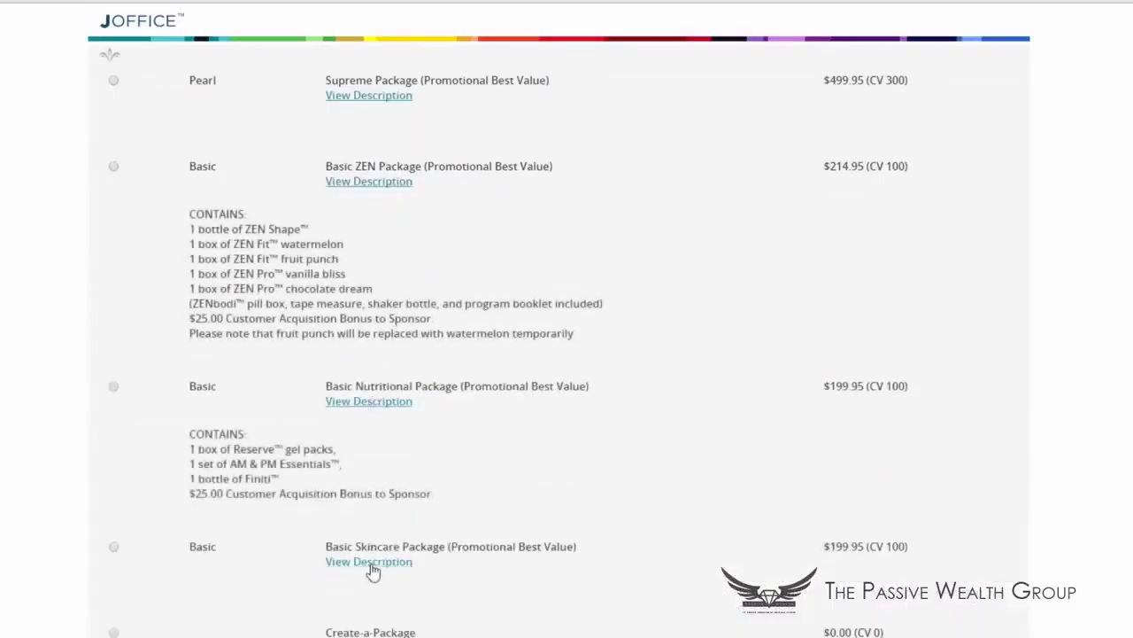
pyautogui.click(369, 562)
pyautogui.click(114, 167)
# Step: Browse the autoship products and read the description of RESERVE
pyautogui.scroll(-3, 566, 337)
pyautogui.scroll(-5, 109, 54)
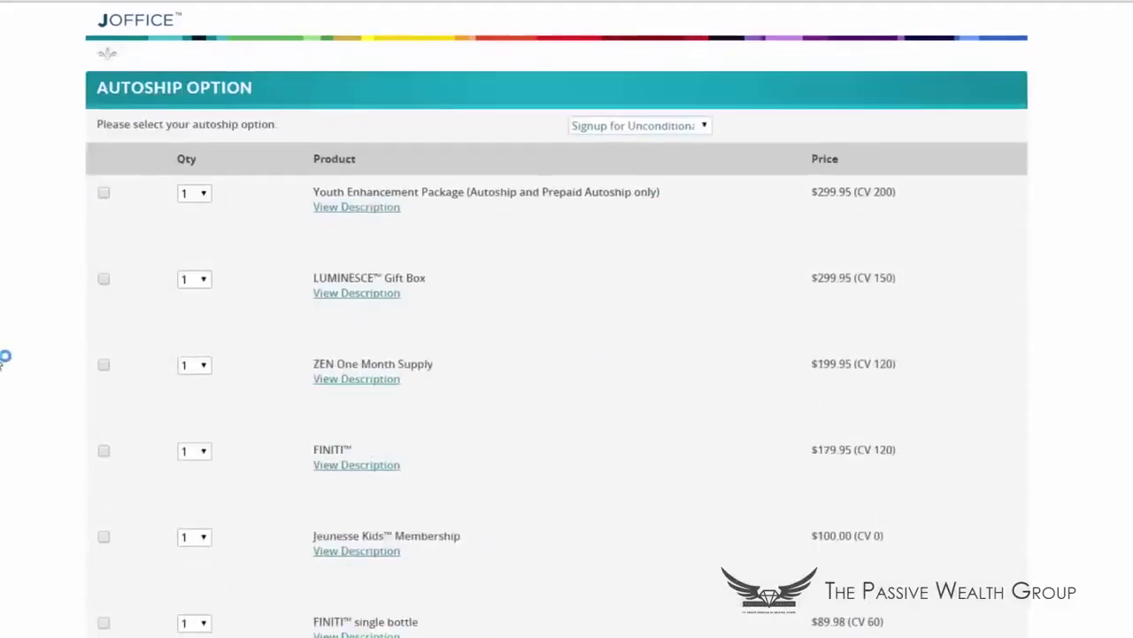
pyautogui.scroll(-6, 4, 357)
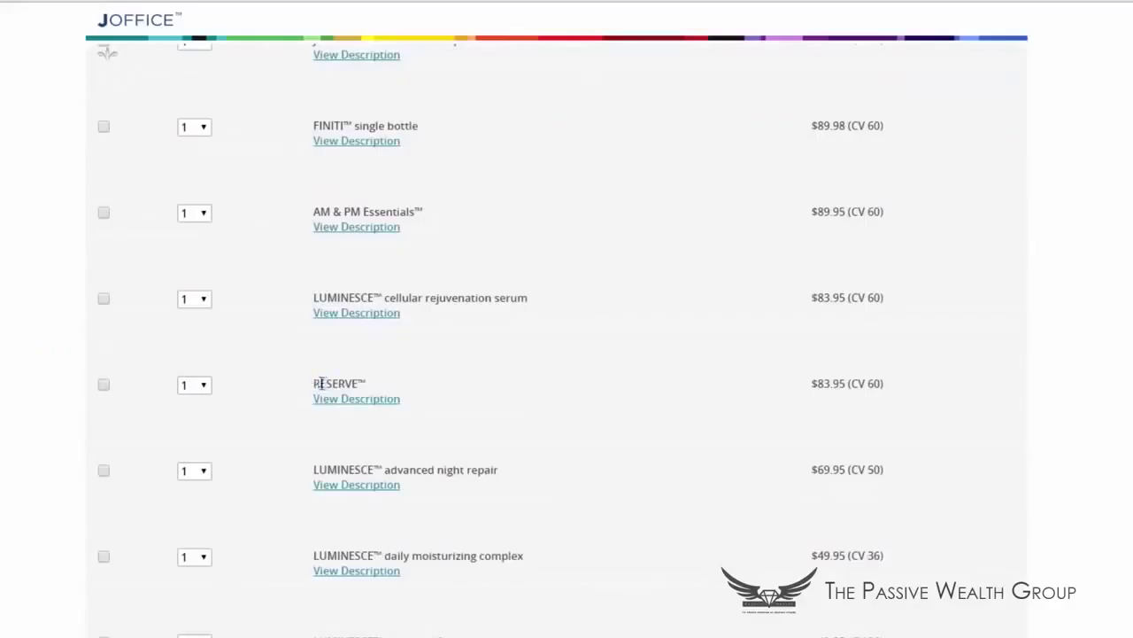
pyautogui.moveTo(314, 383); pyautogui.dragTo(392, 392)
pyautogui.click(393, 399)
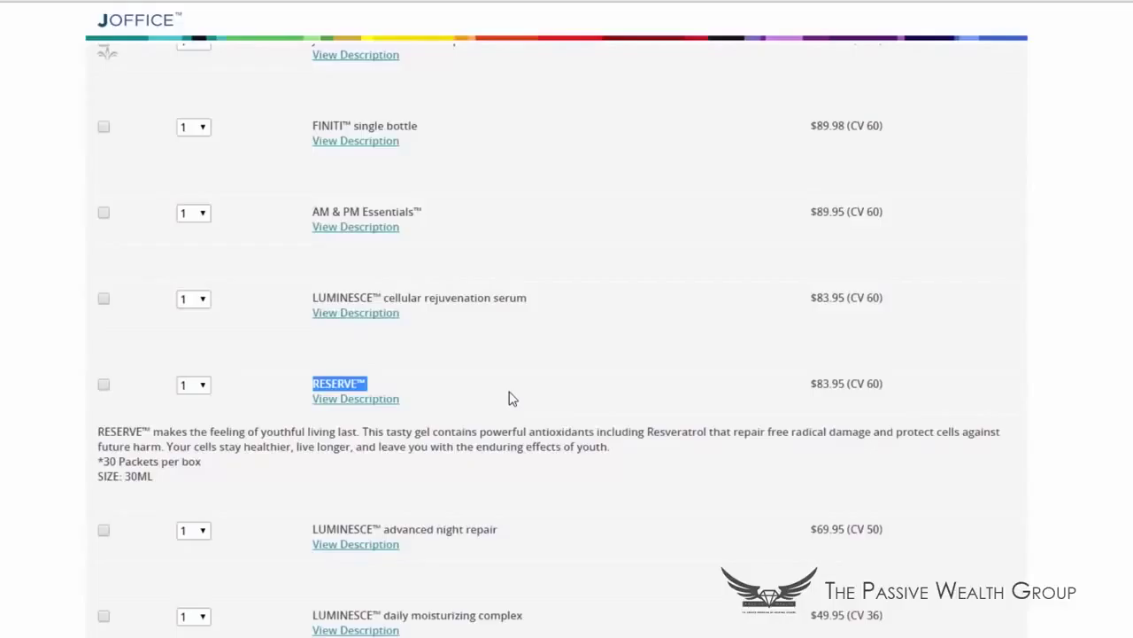
pyautogui.click(510, 399)
pyautogui.scroll(-6, 114, 380)
pyautogui.scroll(-10, 282, 361)
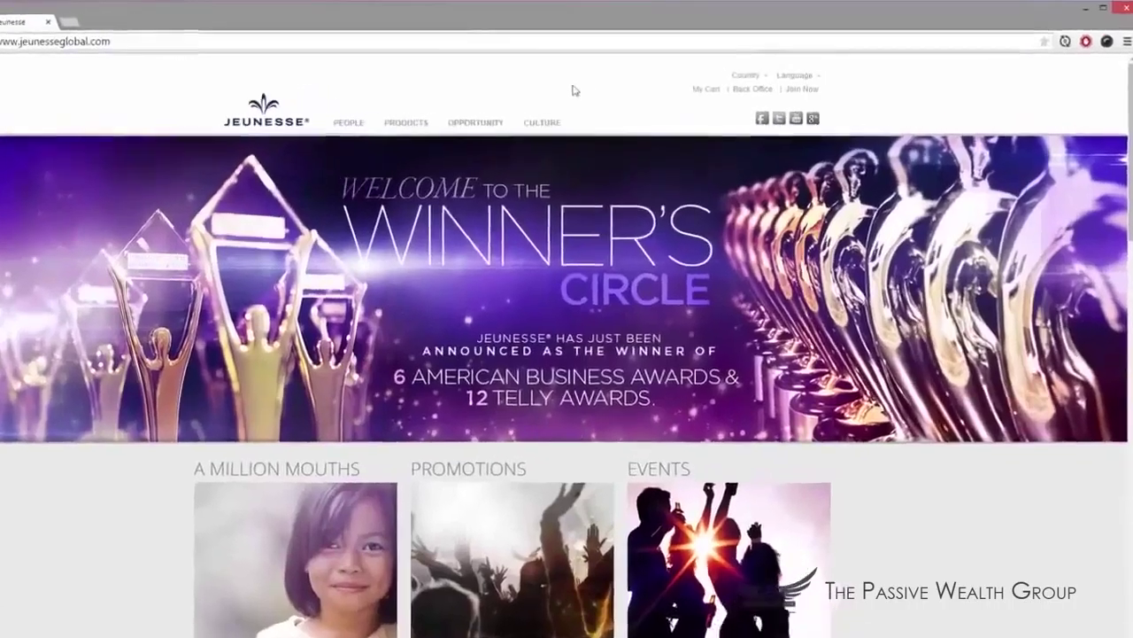
# Step: Open the Back Office login page from the Jeunesse home page, and enter the login name and account password
pyautogui.moveTo(742, 77)
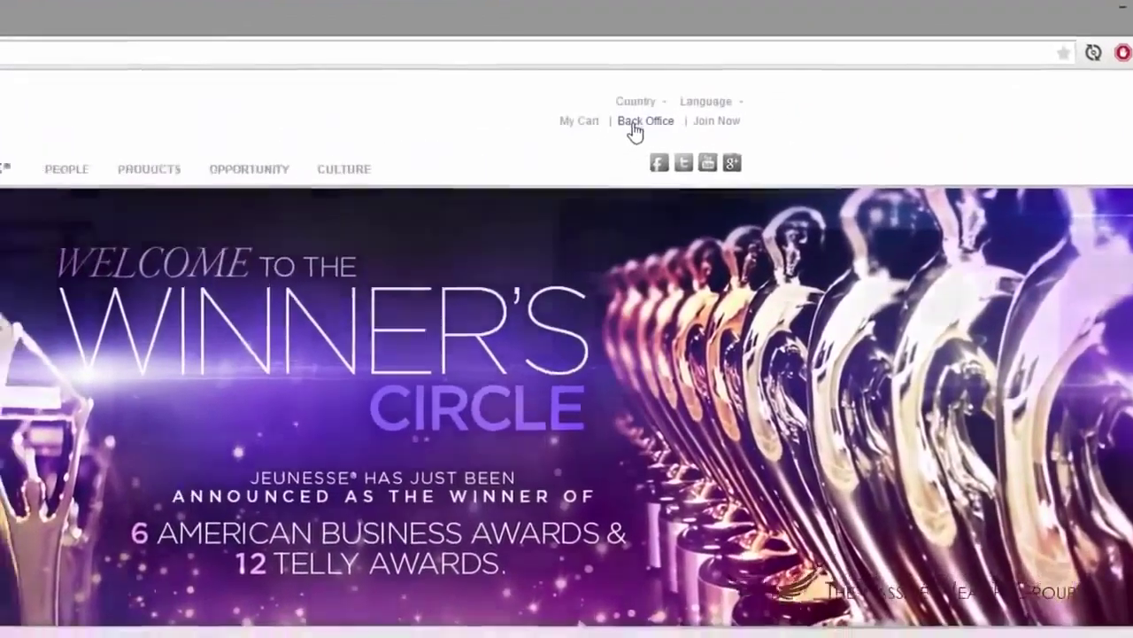
pyautogui.click(620, 130)
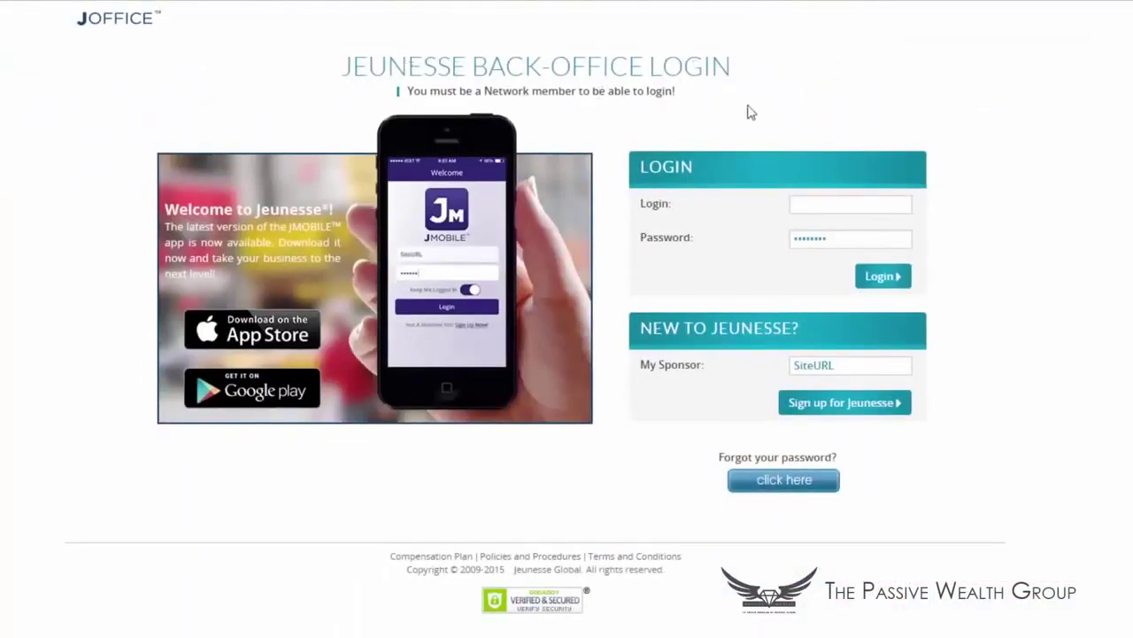
pyautogui.click(831, 208)
pyautogui.write('???')
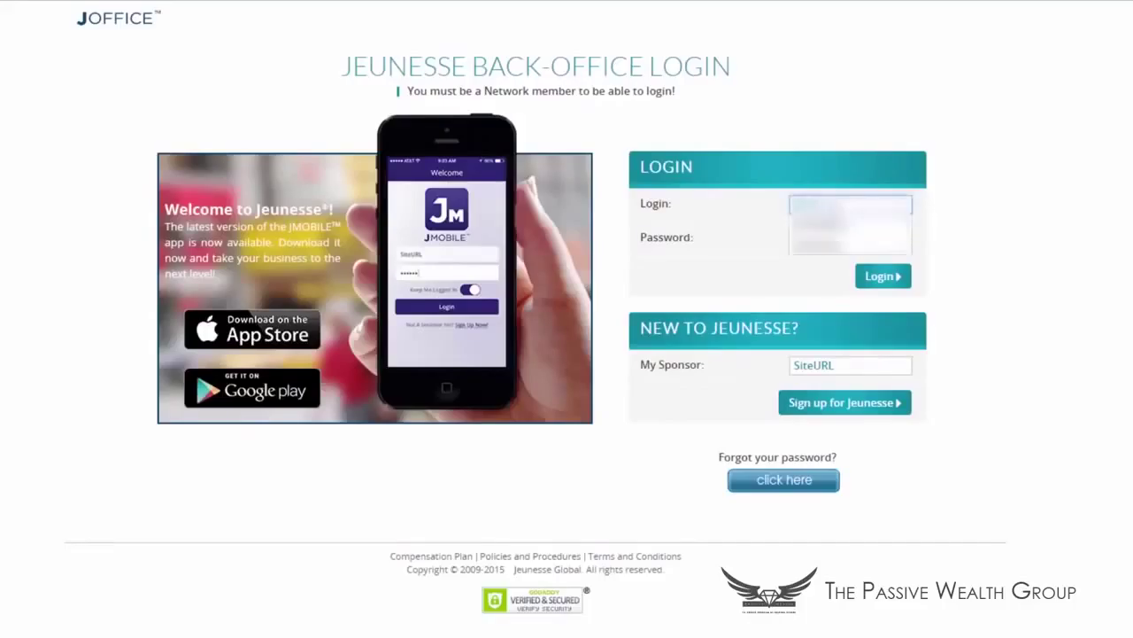
pyautogui.click(833, 221)
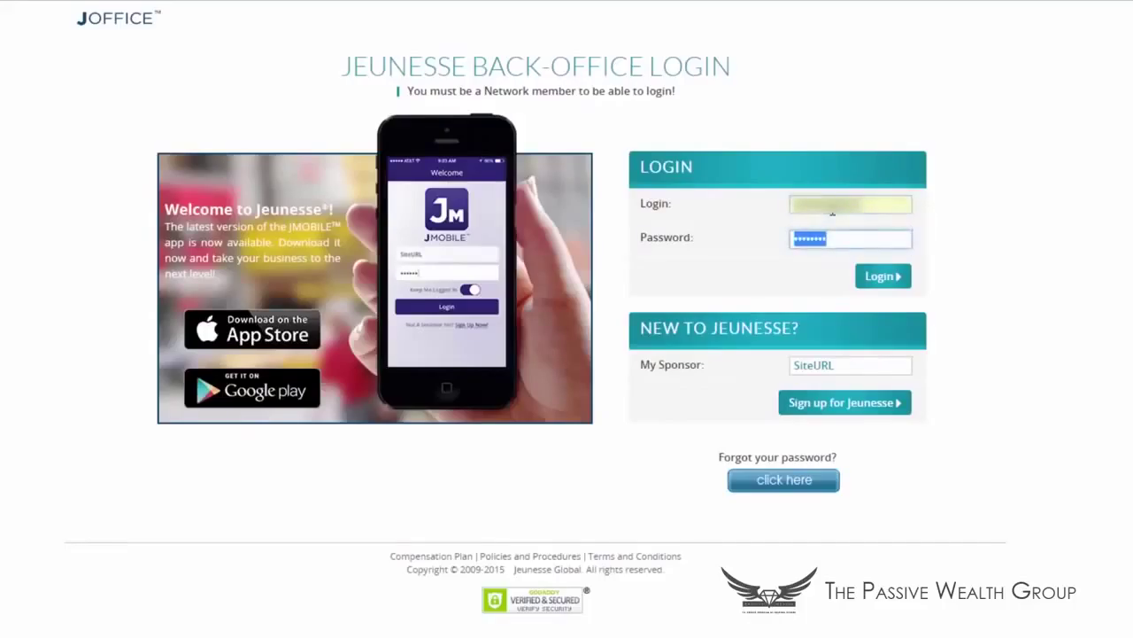
pyautogui.write('••••••••••')
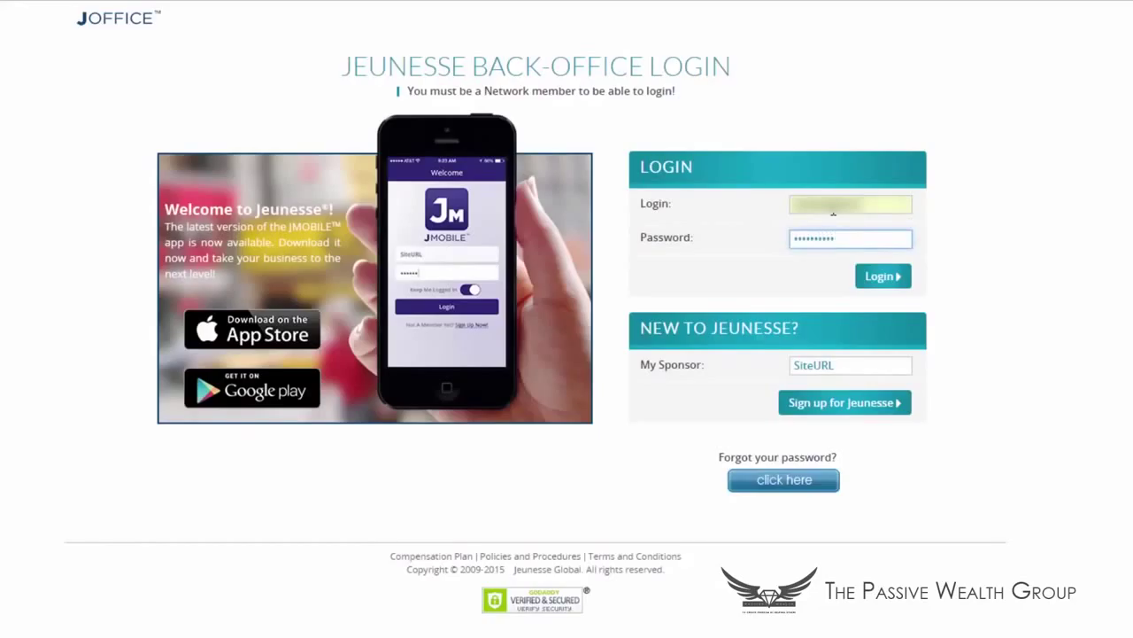